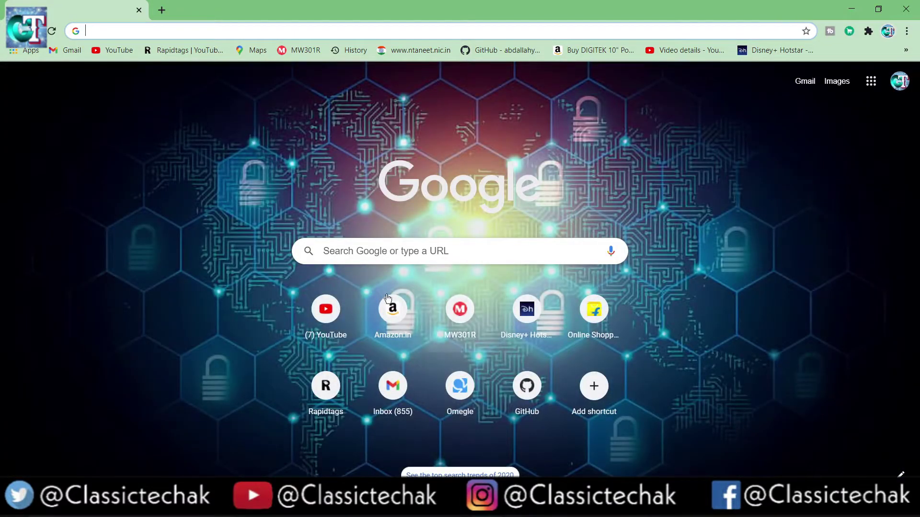
- Load the Freepik homepage by entering freepik.com in the Google new-tab search box
left_click(330, 254)
left_click(205, 272)
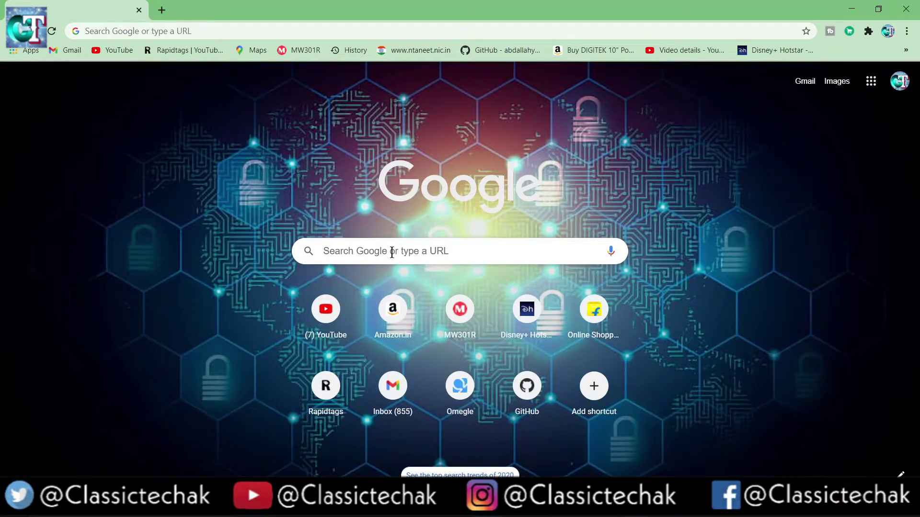
left_click(368, 248)
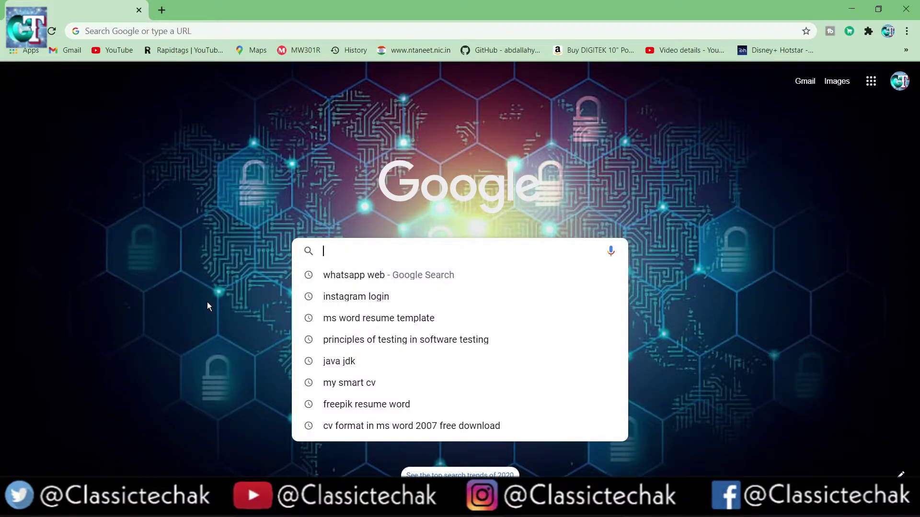
type("f")
type("reep")
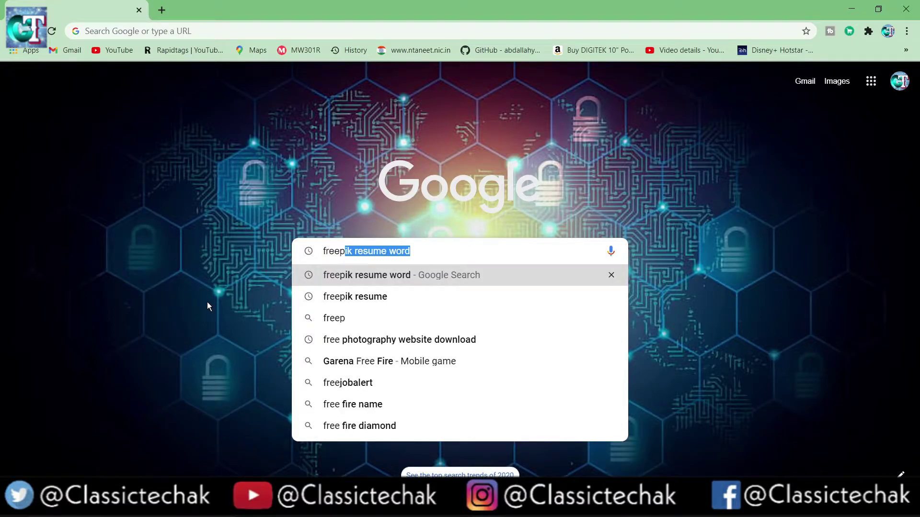
type("ik.v")
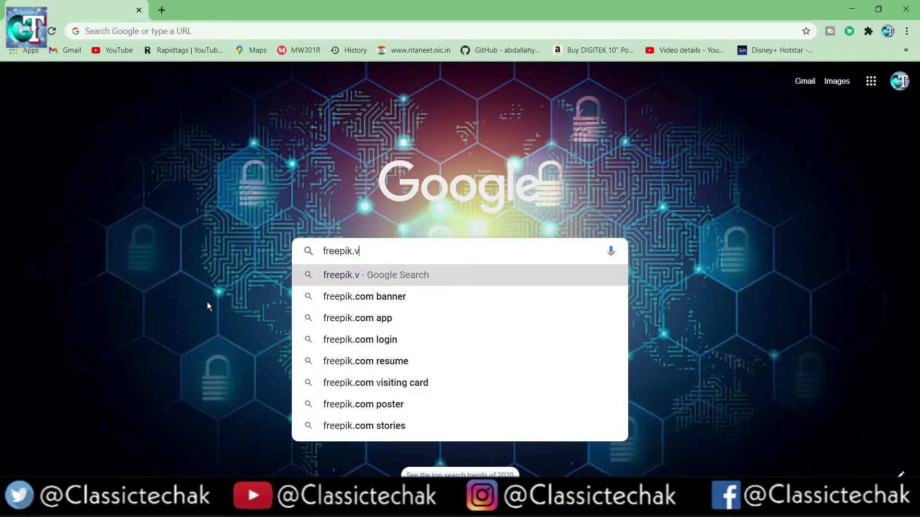
key("BackSpace")
type("c")
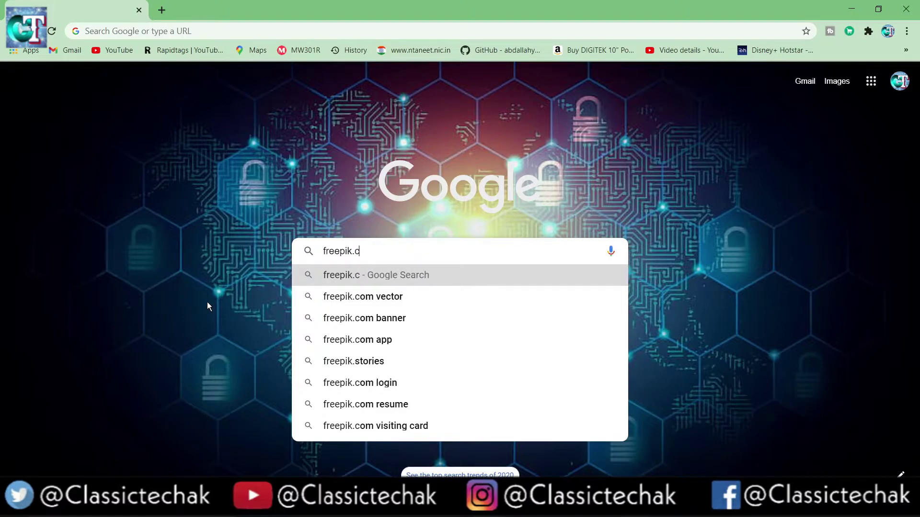
type("om")
key("Return")
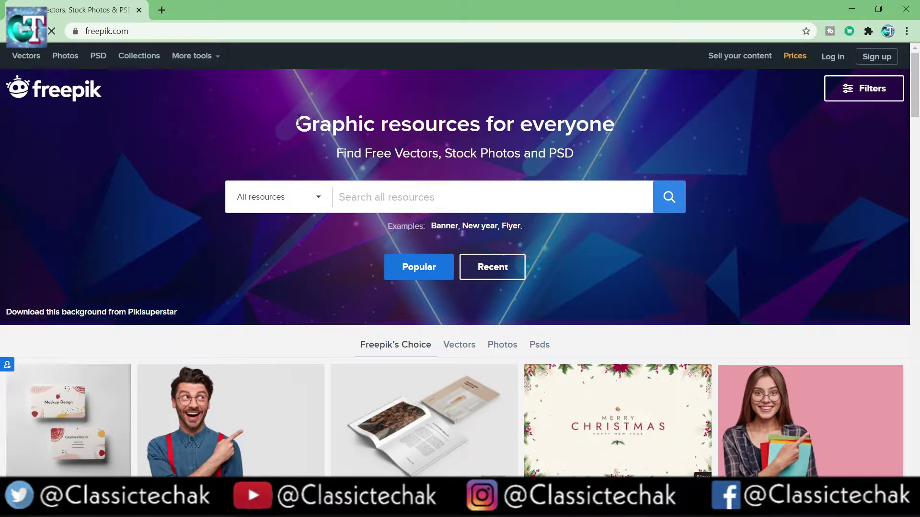
- Highlight the Freepik homepage heading and subtitle text
left_click_drag(298, 121, 615, 125)
left_click(336, 163)
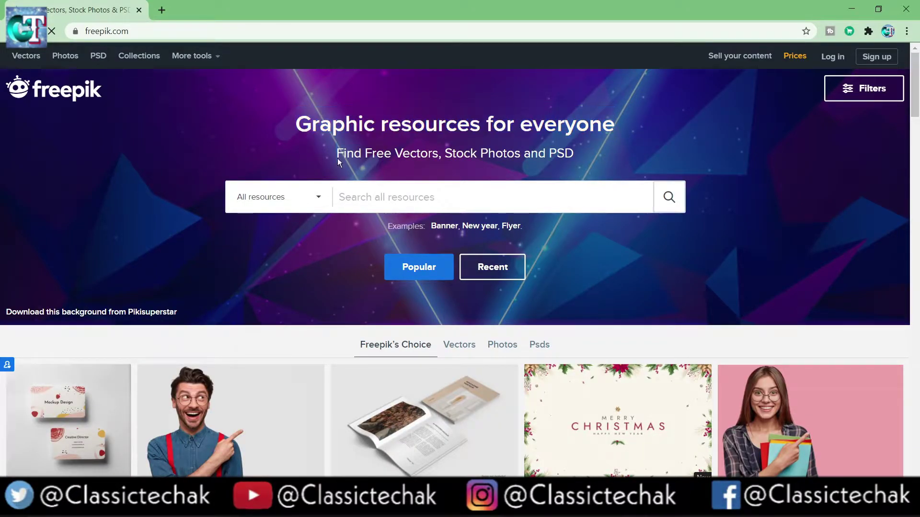
left_click_drag(337, 160, 592, 163)
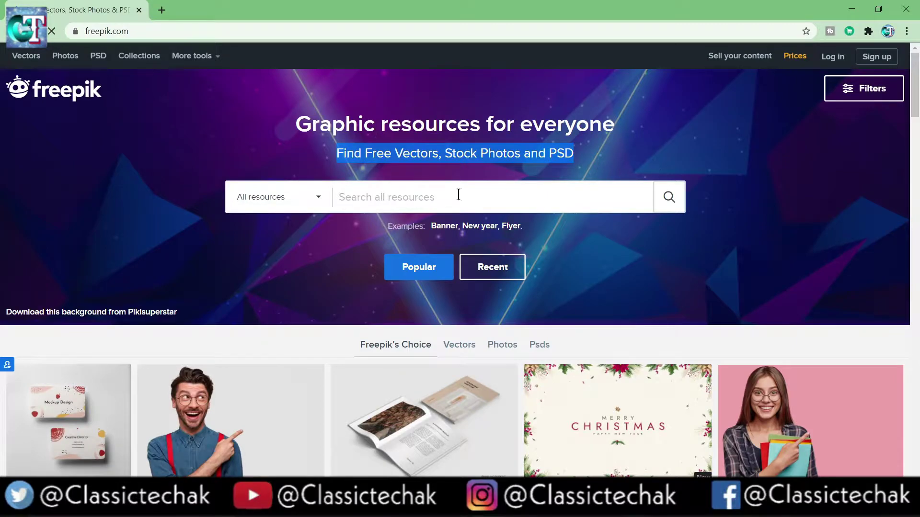
scroll(329, 259, "down", 10)
scroll(317, 220, "up", 10)
- Search Freepik for 'resume' and open the 'Modern cv template concept' result
left_click(402, 198)
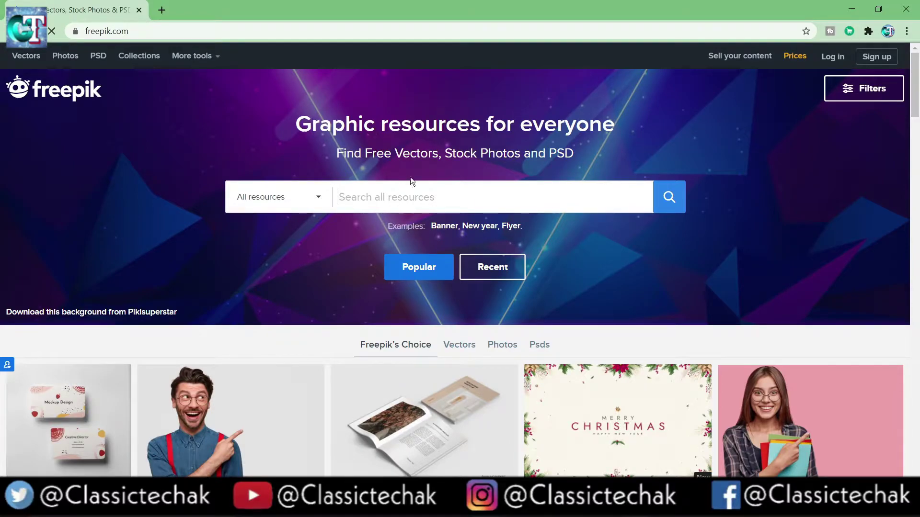
type("e")
key("BackSpace")
type("re")
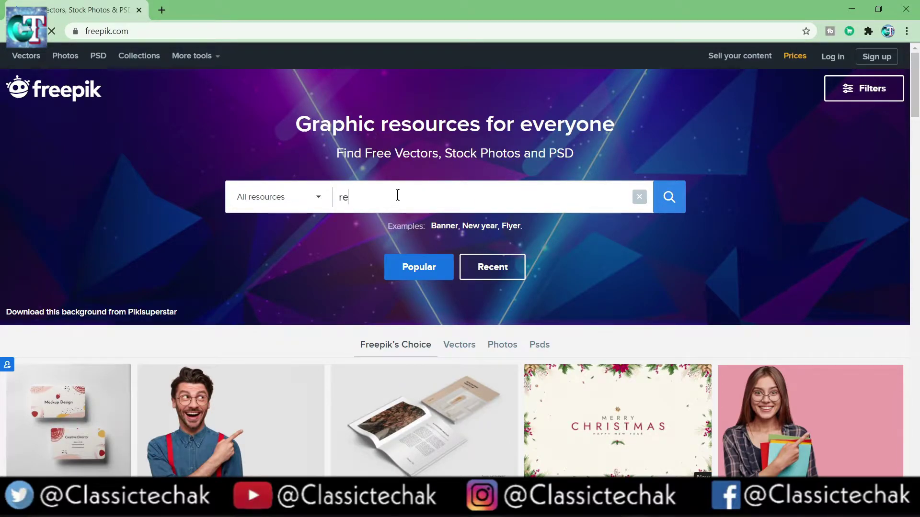
type("sume")
key("Return")
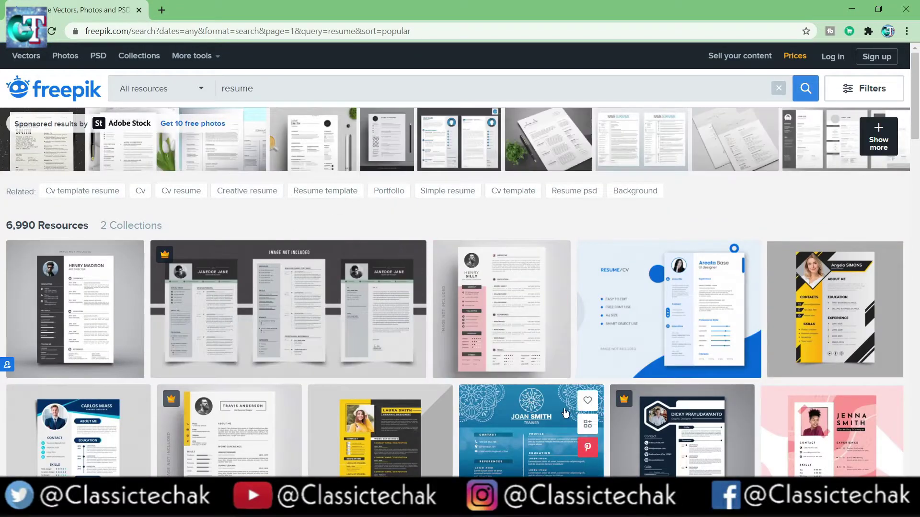
scroll(402, 287, "down", 5)
scroll(409, 365, "down", 3)
scroll(408, 365, "down", 3)
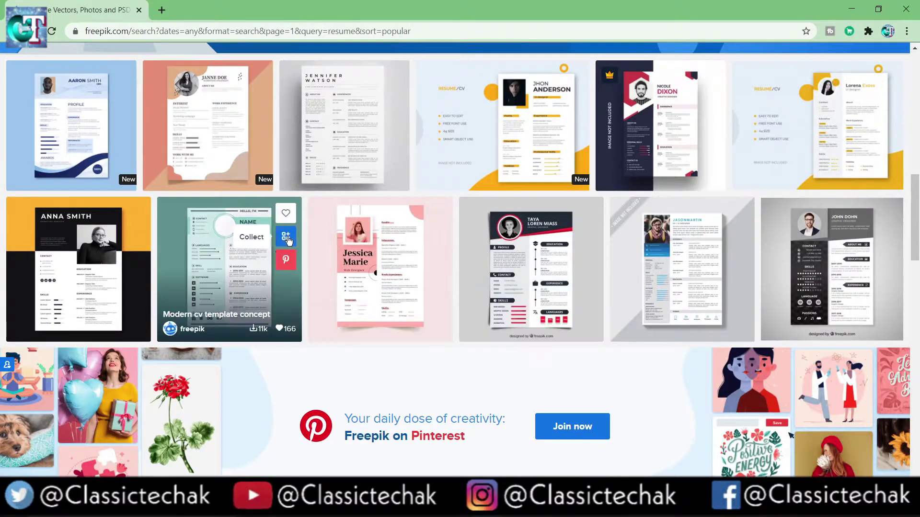
mouse_move(228, 269)
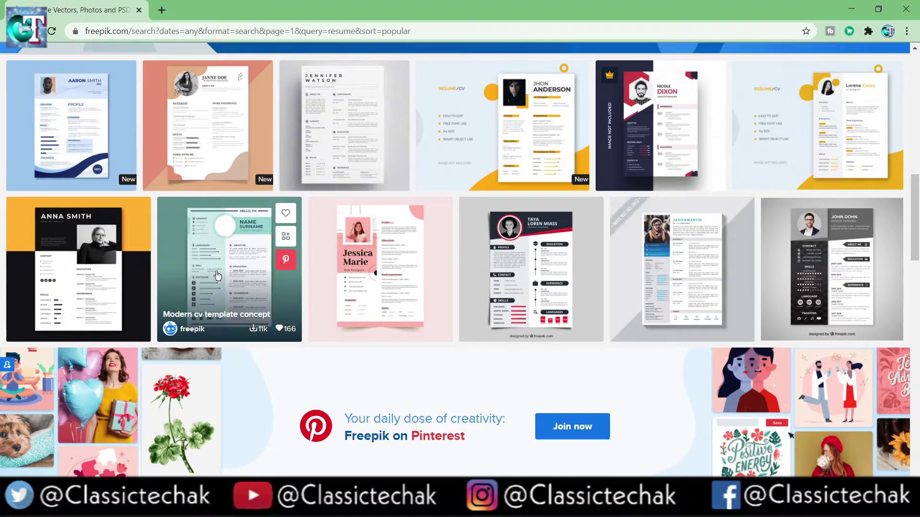
left_click(218, 275)
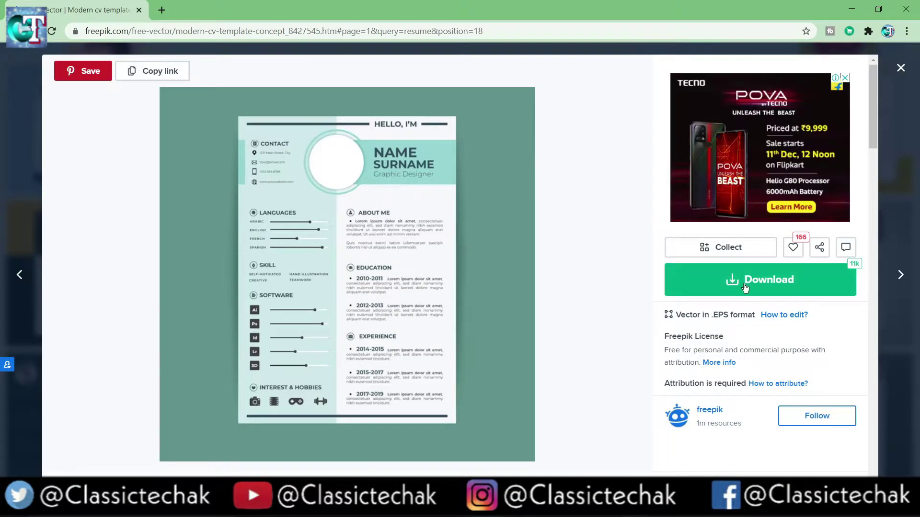
- Free-download modern-cv-template-concept.zip, inspect it in WinRAR, then minimize WinRAR and Chrome
left_click(740, 282)
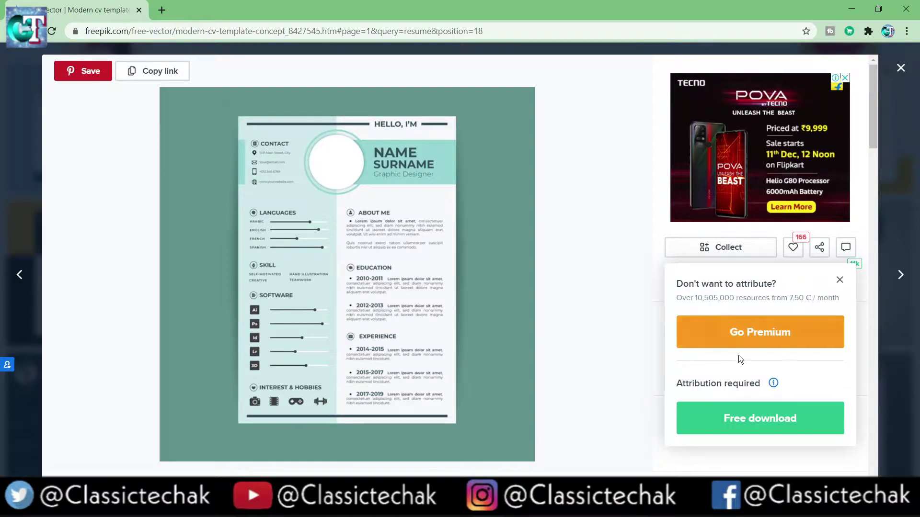
left_click(755, 421)
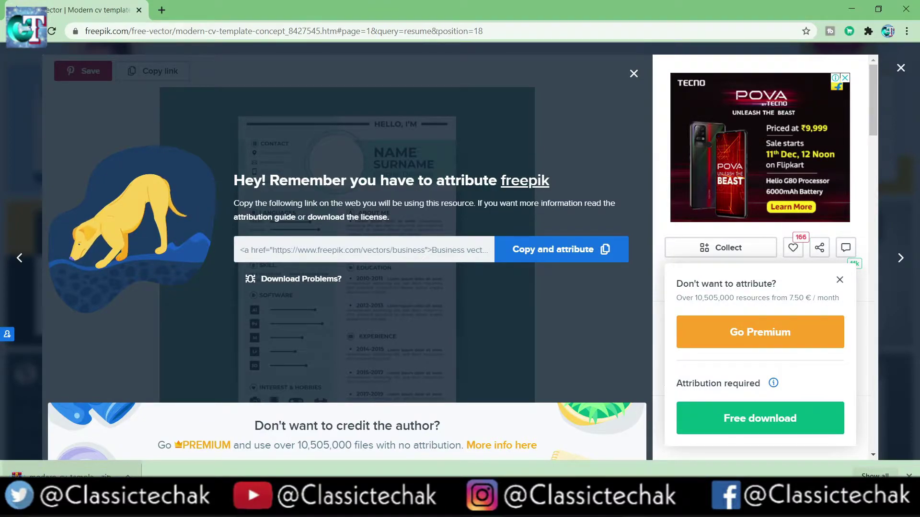
left_click(62, 476)
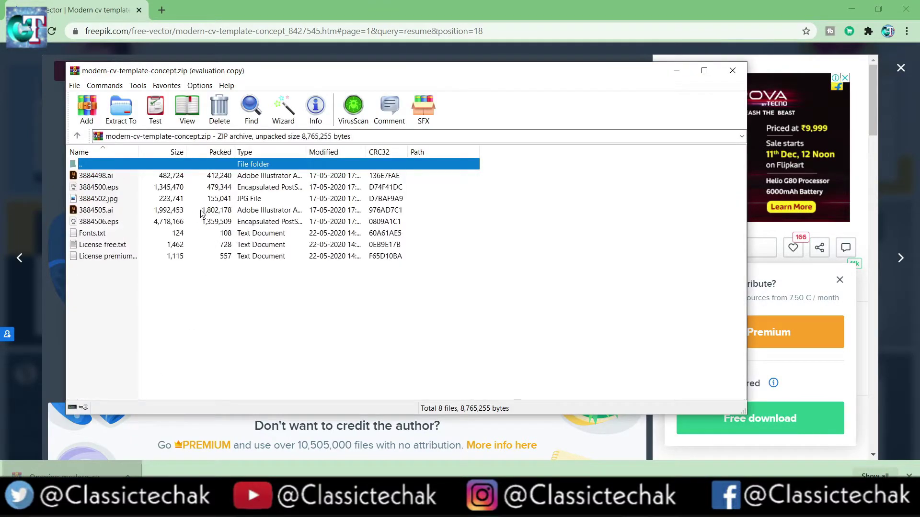
left_click(677, 71)
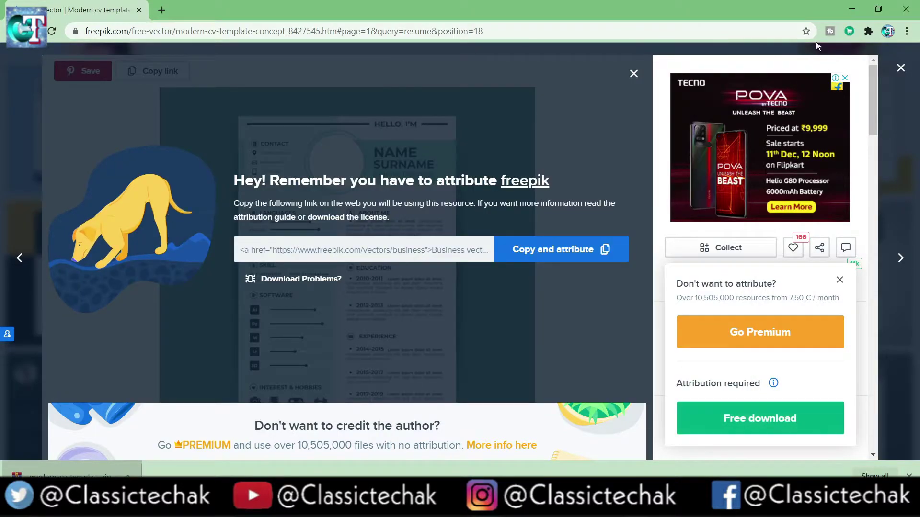
left_click(850, 12)
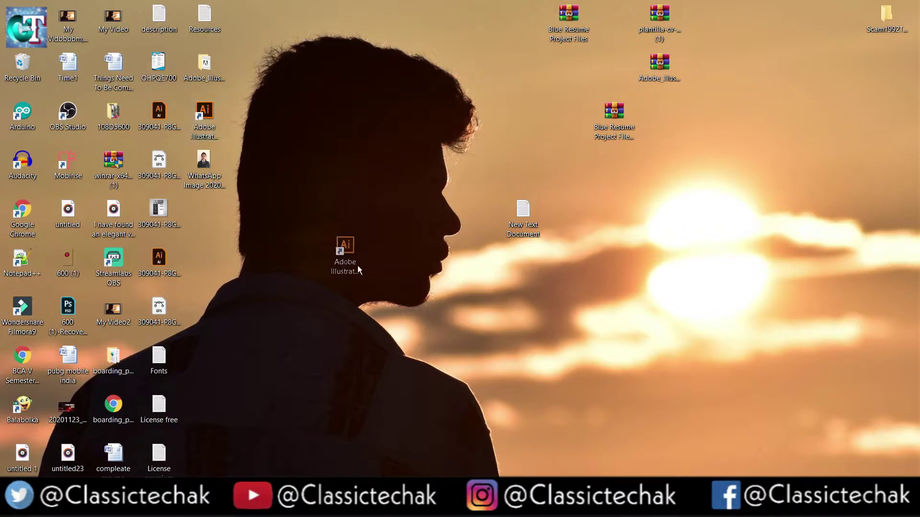
- Move the Adobe Illustrator 2020 shortcut higher on the desktop and open File Explorer with Win+E
mouse_move(212, 123)
left_mouse_down()
mouse_move(393, 269)
mouse_move(555, 334)
mouse_move(809, 123)
mouse_move(351, 153)
mouse_move(347, 111)
mouse_move(349, 176)
mouse_move(362, 144)
mouse_move(301, 214)
mouse_move(327, 227)
mouse_move(359, 199)
left_mouse_up()
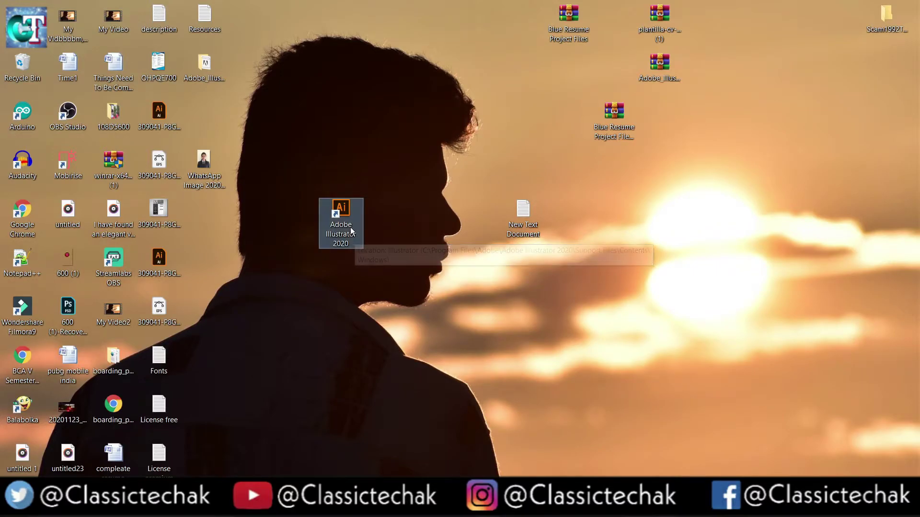
left_click_drag(355, 237, 356, 115)
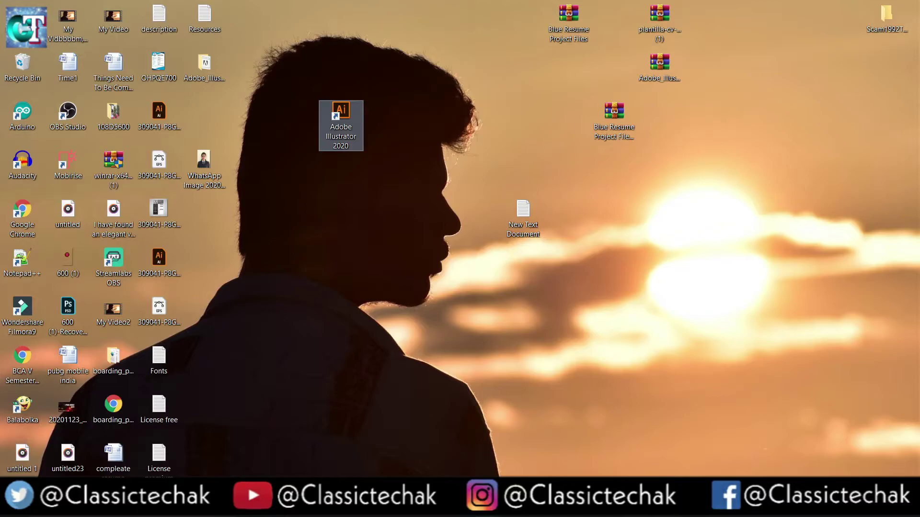
key("super+e")
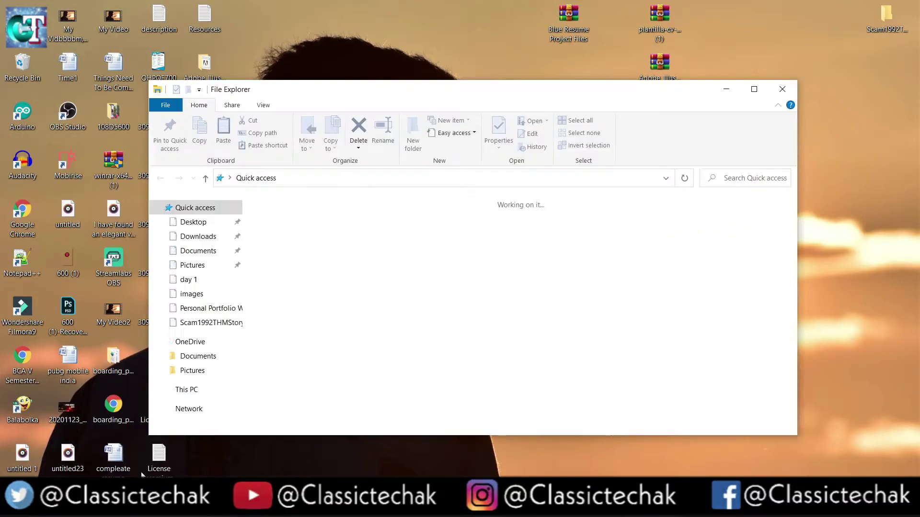
- Copy the modern-cv-template-concept zip from Downloads and paste it onto the desktop
left_click(197, 237)
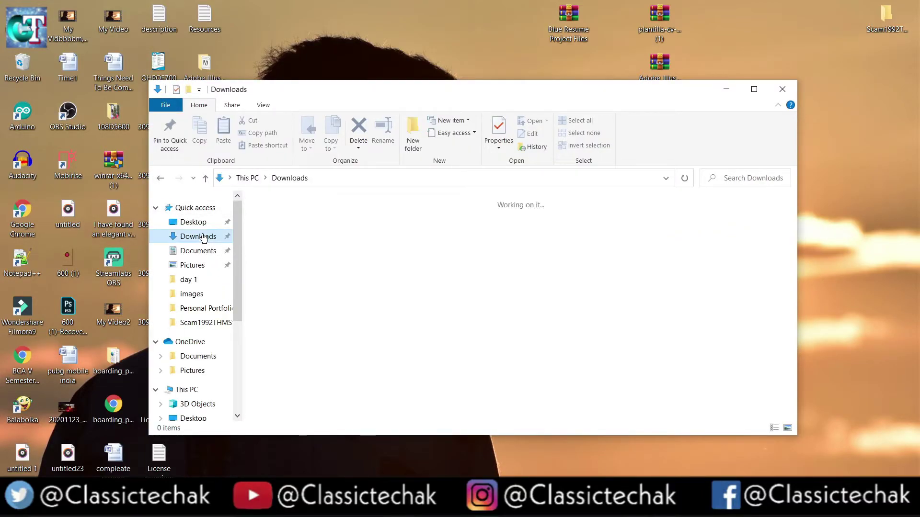
left_click(310, 243)
right_click(310, 243)
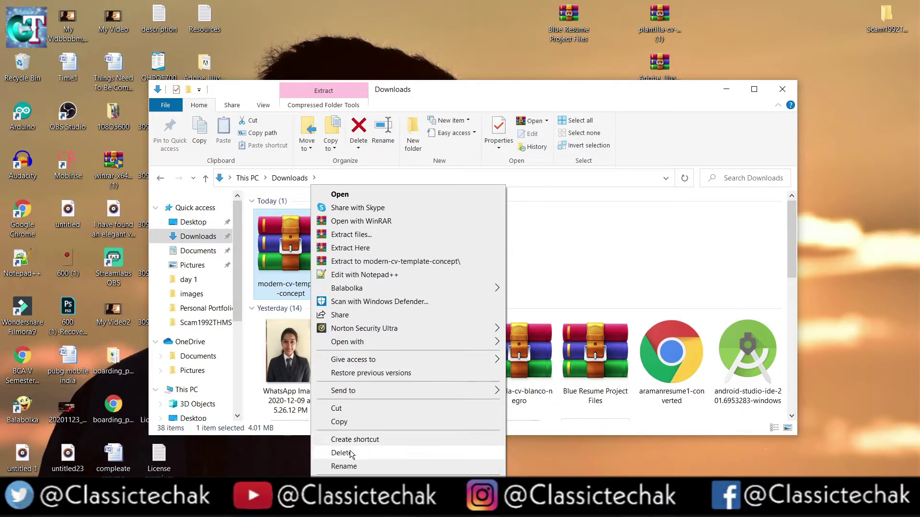
left_click(341, 423)
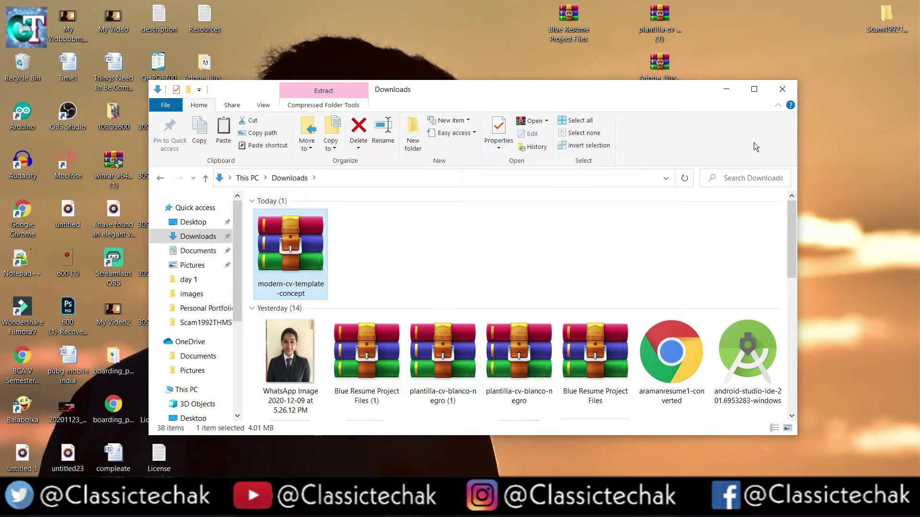
left_click(725, 92)
right_click(829, 144)
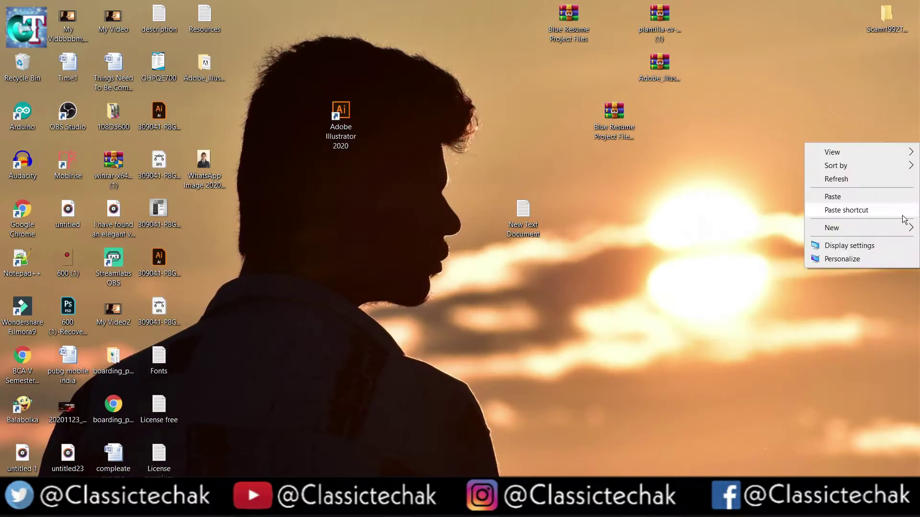
left_click(871, 196)
- Extract the zip here, replacing the existing Fonts file, and drag 3884498.ai to the desktop centre
right_click(848, 135)
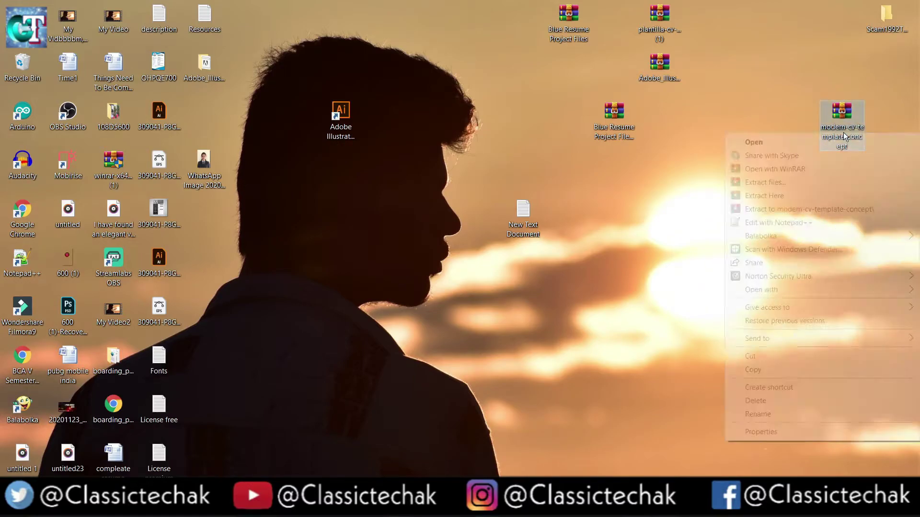
left_click(775, 197)
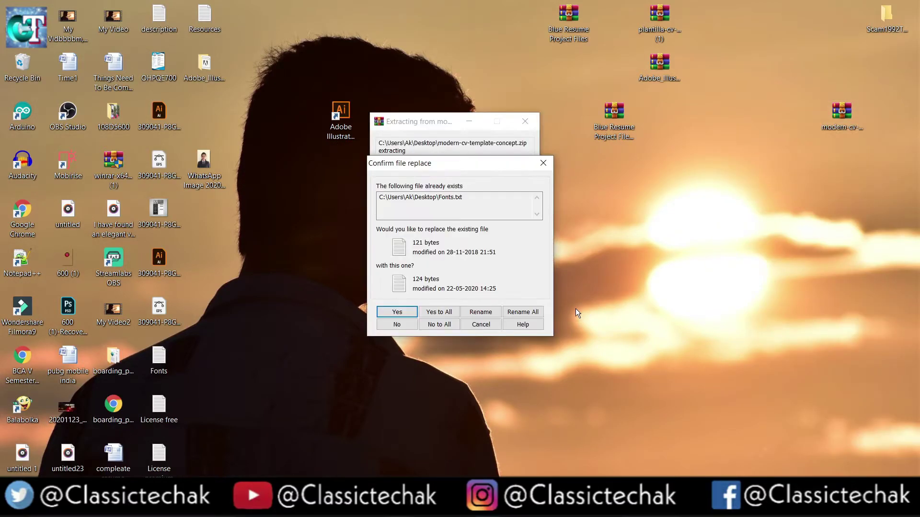
left_click(399, 311)
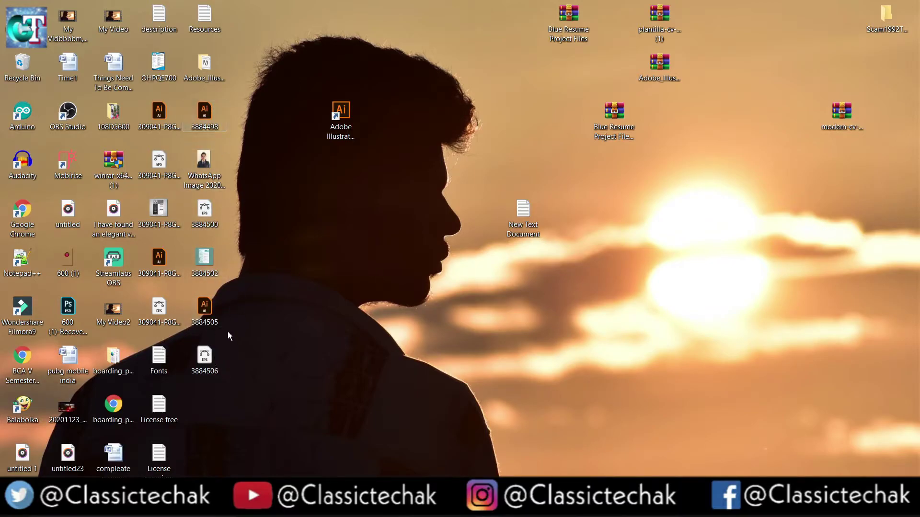
left_click_drag(206, 116, 342, 312)
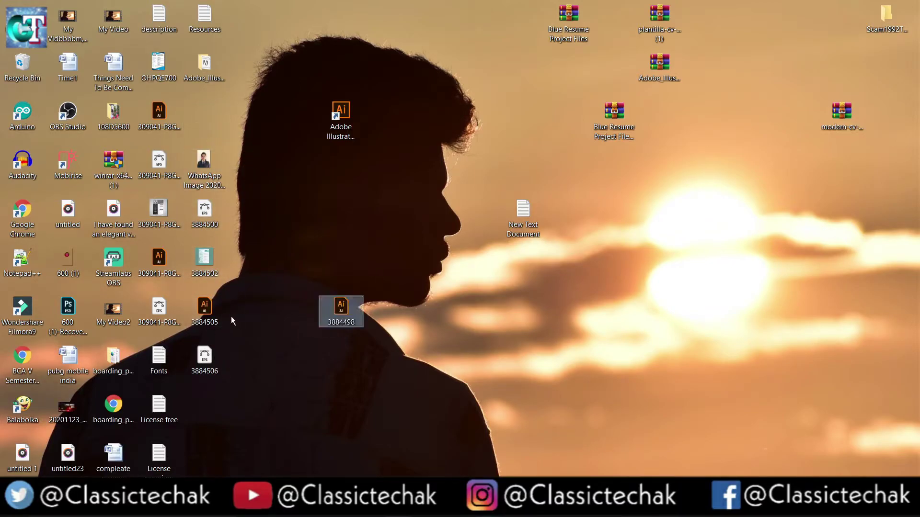
mouse_move(224, 316)
left_mouse_down()
mouse_move(319, 382)
mouse_move(405, 328)
left_mouse_up()
- Open 3884498.ai in Illustrator and close Freepik's attribution modal in Chrome
double_click(344, 306)
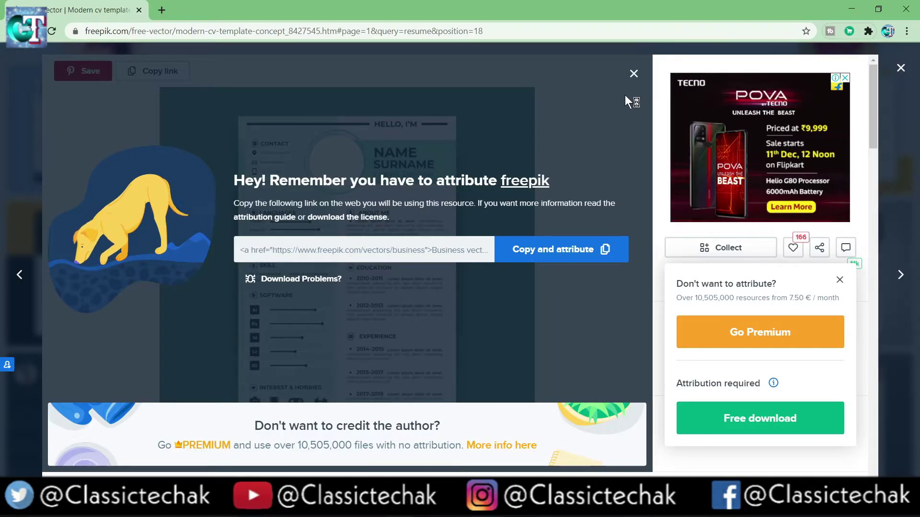
left_click(633, 75)
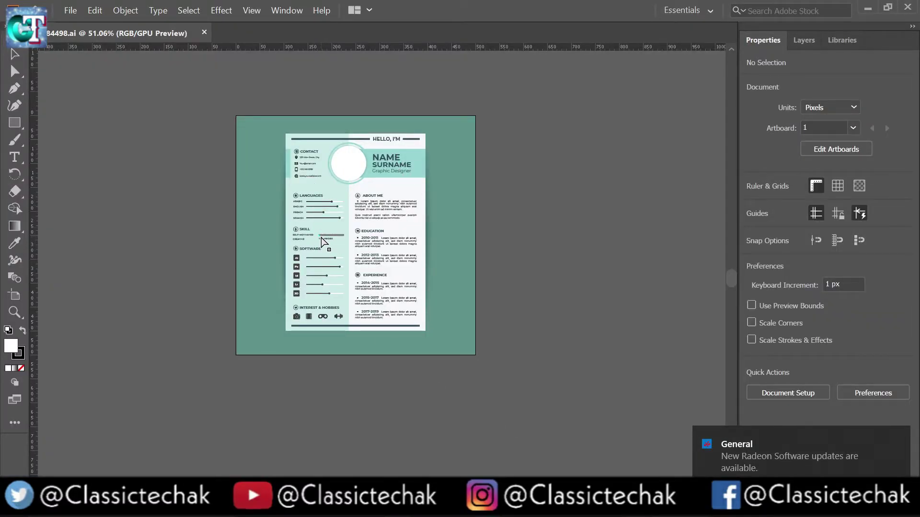
- Zoom to 150% on the NAME SURNAME header and select the resume artwork
key("ctrl+plus")
key("ctrl+plus")
key("ctrl+plus")
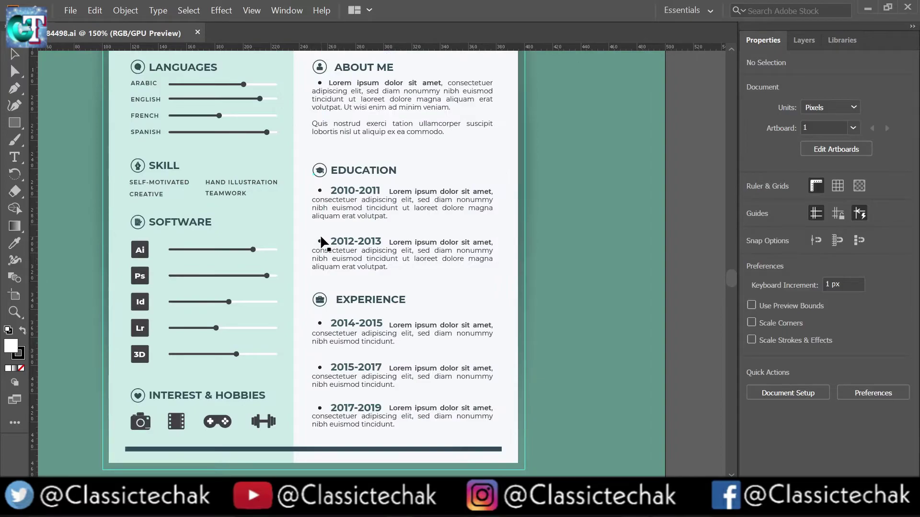
scroll(314, 158, "up", 3)
scroll(153, 199, "up", 3)
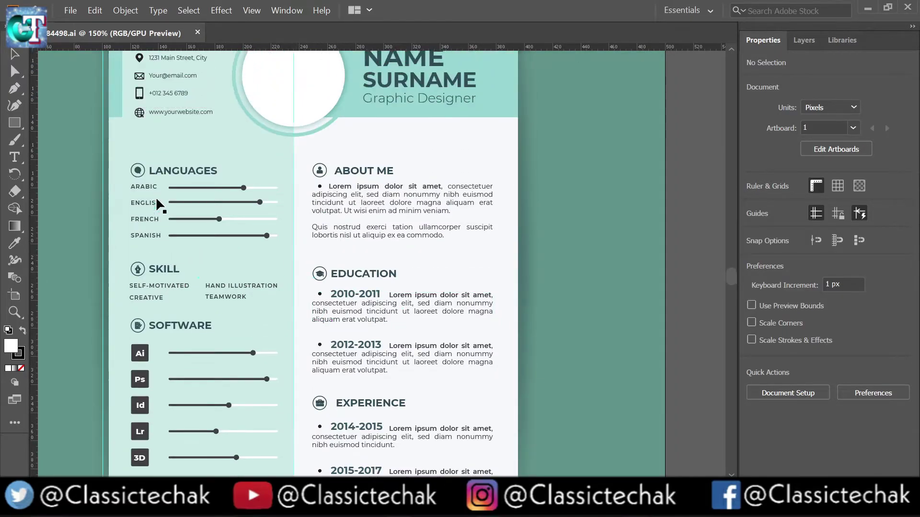
scroll(178, 197, "up", 4)
scroll(181, 201, "up", 3)
left_click_drag(195, 166, 203, 181)
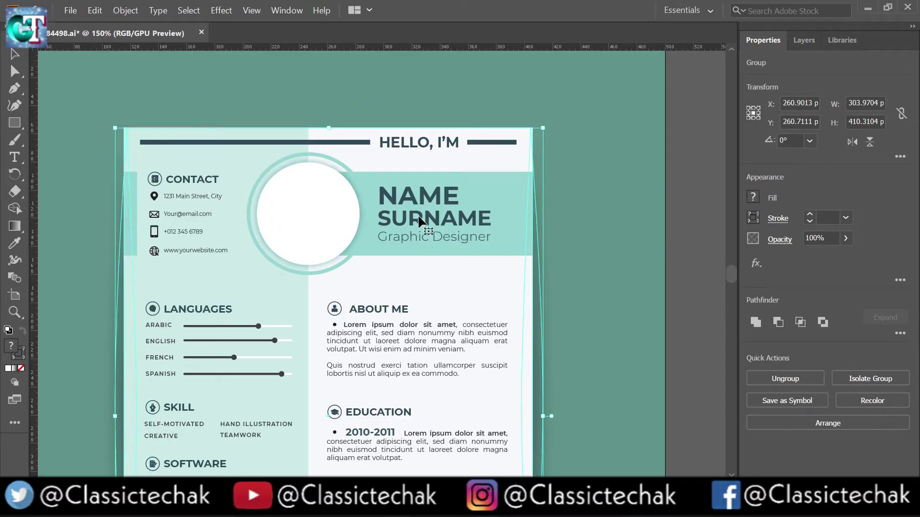
- With the Type tool, replace the NAME placeholder with the person's first name
key("t")
double_click(421, 200)
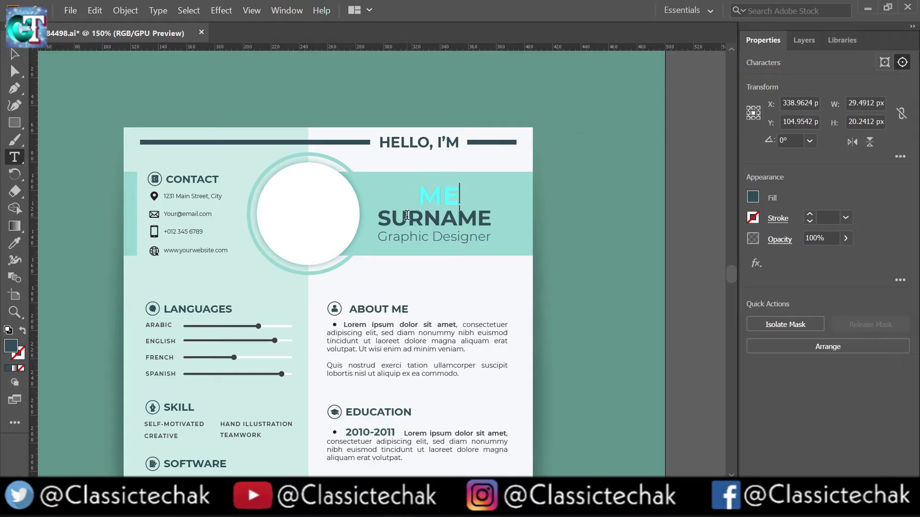
key("BackSpace")
type("Ak")
type("ash")
- Replace the SURNAME placeholder with the person's surname
double_click(424, 218)
key("BackSpace")
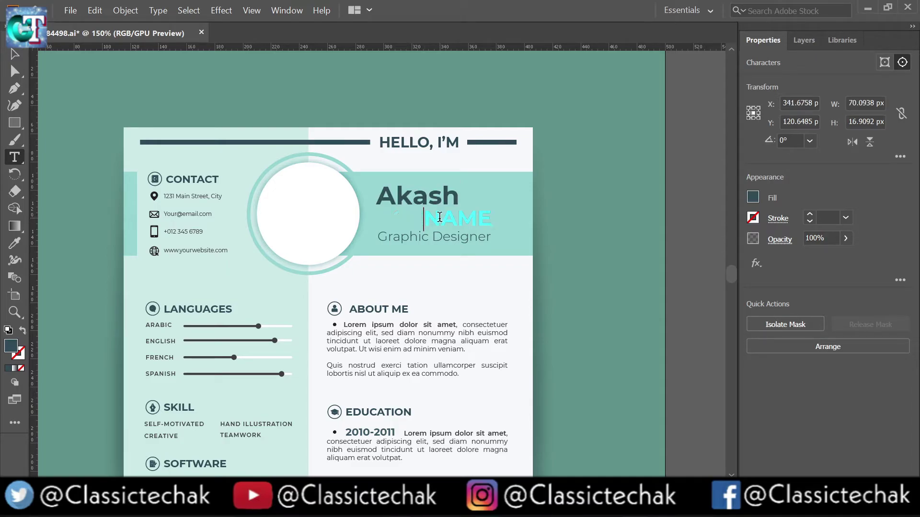
key("BackSpace")
key("Right")
key("Right")
type("Jadha")
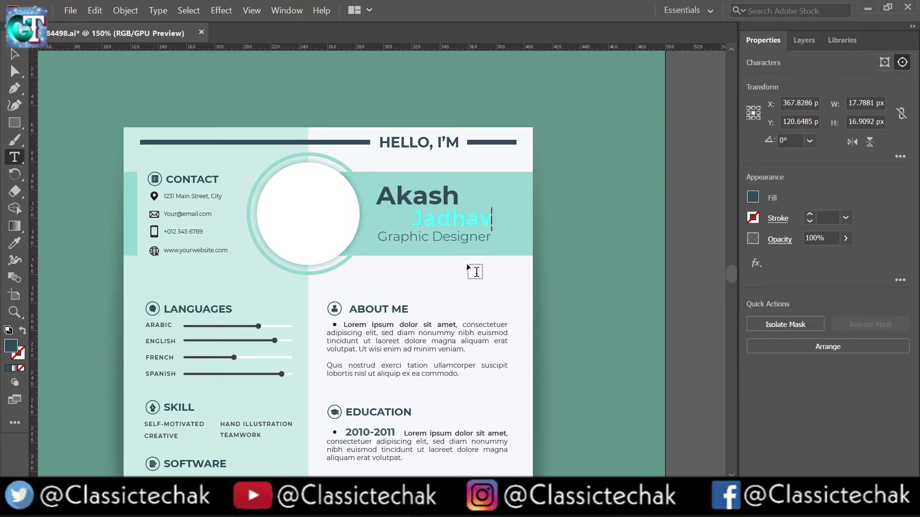
type("v")
key("shift+Down")
double_click(463, 220)
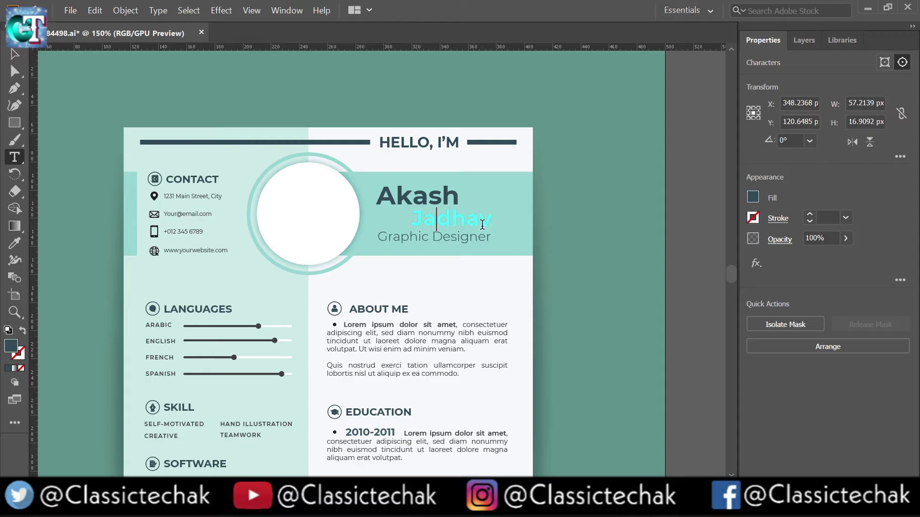
scroll(201, 297, "down", 1)
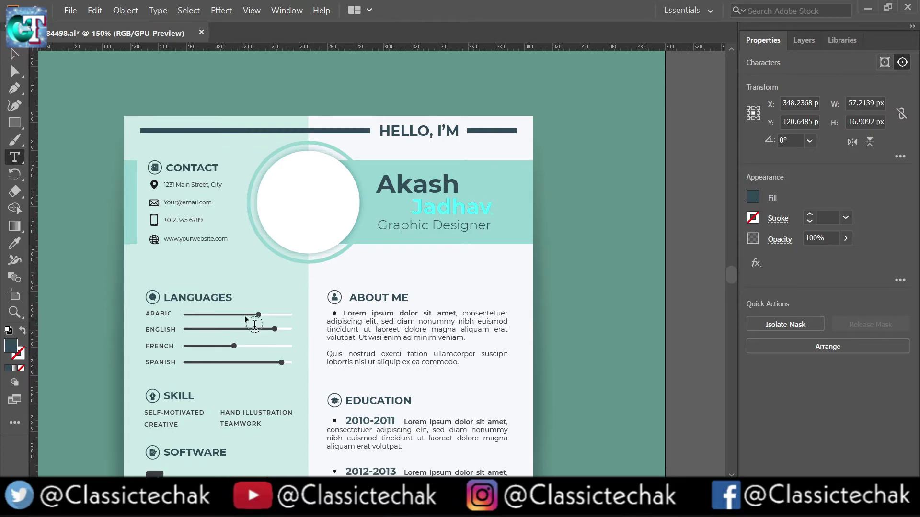
- Switch to the Selection tool and nudge the resume group slightly lower
left_click(14, 54)
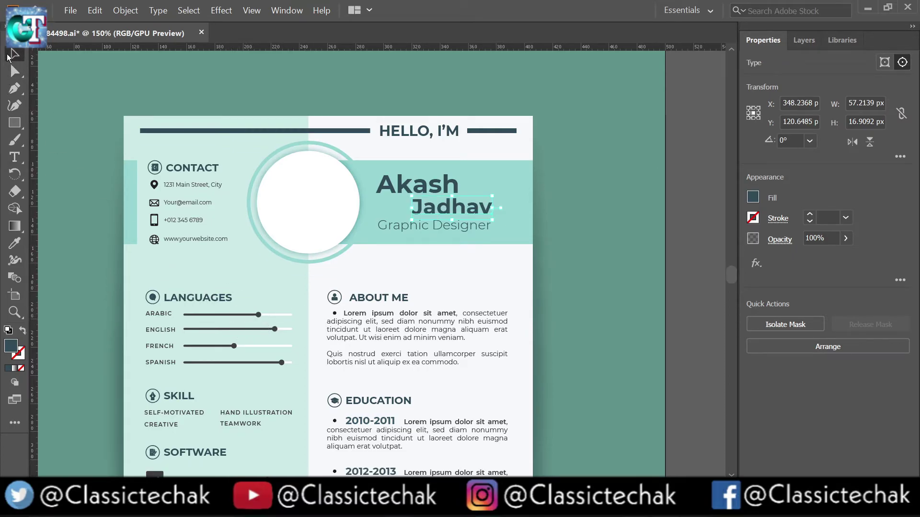
left_click_drag(255, 320, 250, 319)
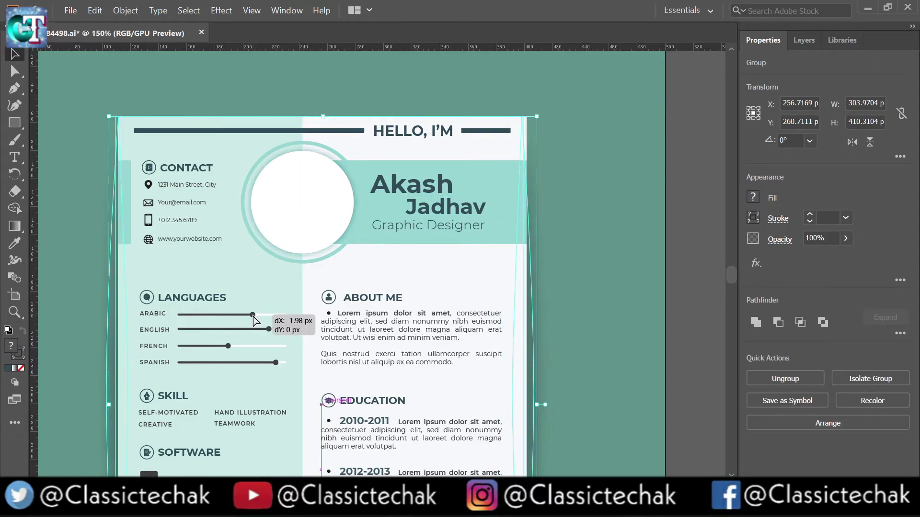
left_click_drag(255, 320, 253, 322)
- Scroll up and down through the CV page to review the edited design
scroll(283, 344, "down", 3)
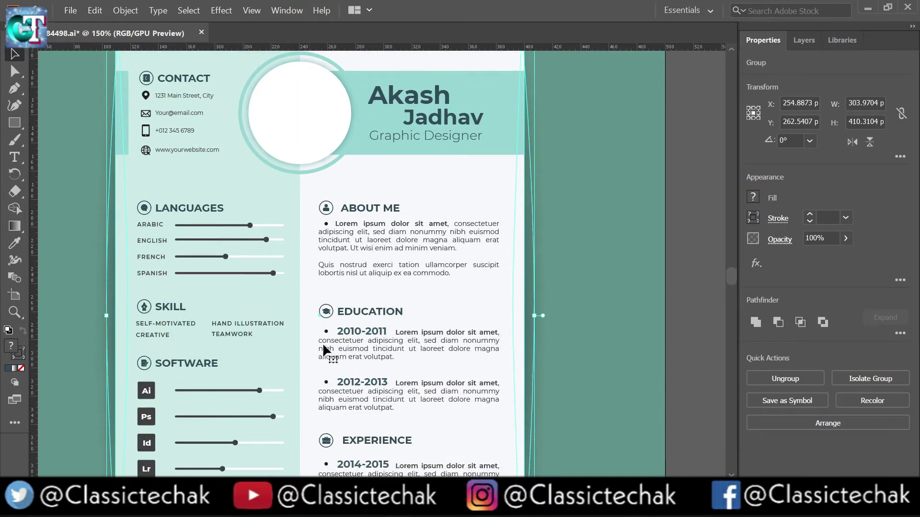
scroll(323, 343, "down", 2)
scroll(330, 338, "down", 3)
scroll(336, 335, "down", 2)
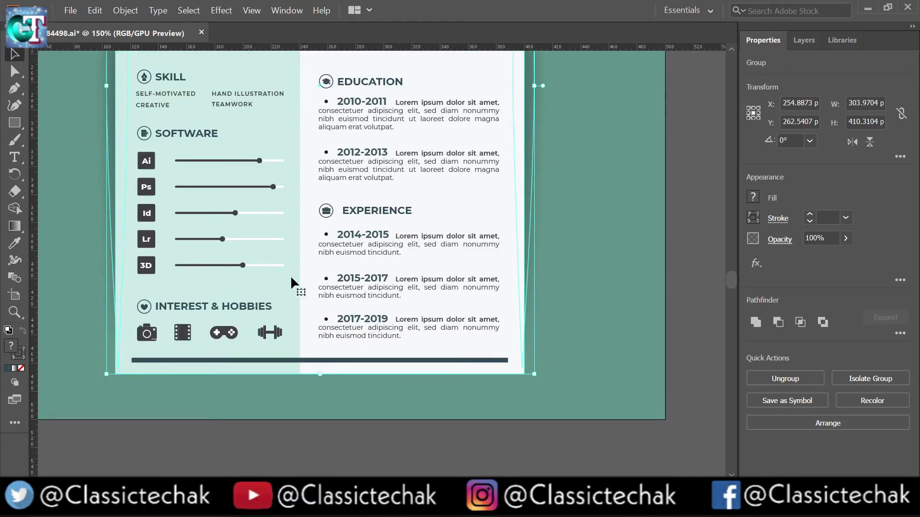
scroll(288, 292, "down", 1)
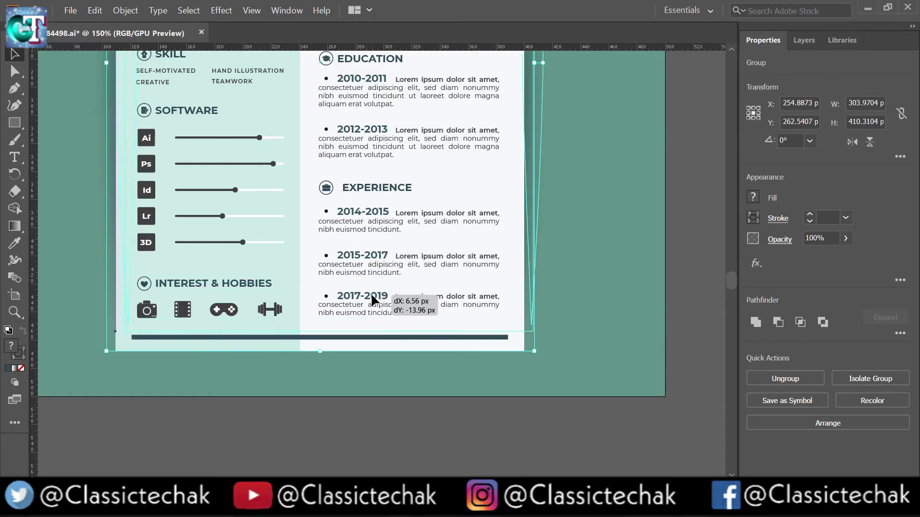
left_click_drag(368, 235, 369, 302)
scroll(336, 312, "up", 5)
scroll(341, 302, "up", 4)
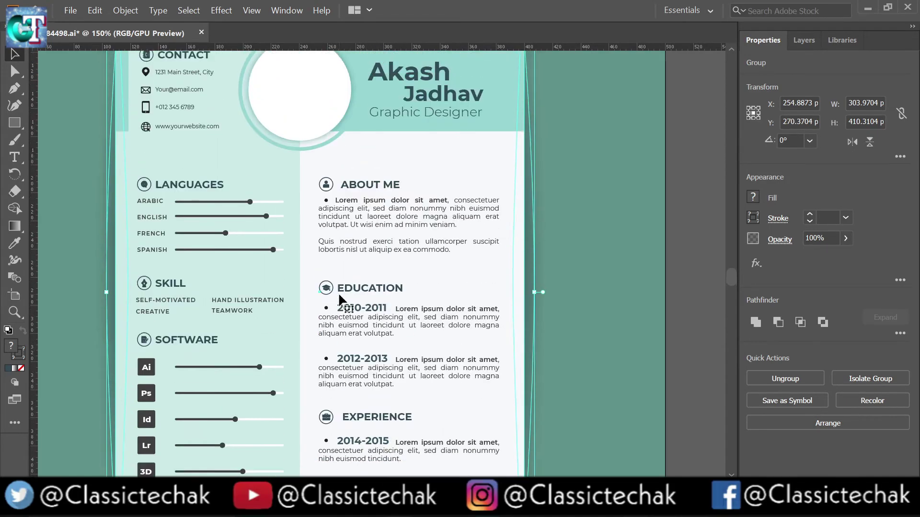
scroll(340, 302, "up", 3)
scroll(341, 206, "up", 2)
scroll(342, 206, "up", 1)
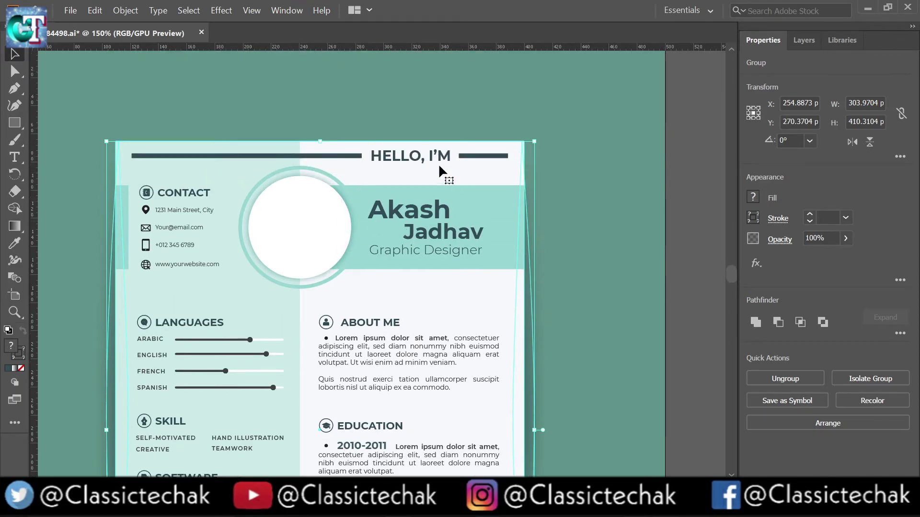
left_click_drag(222, 237, 222, 237)
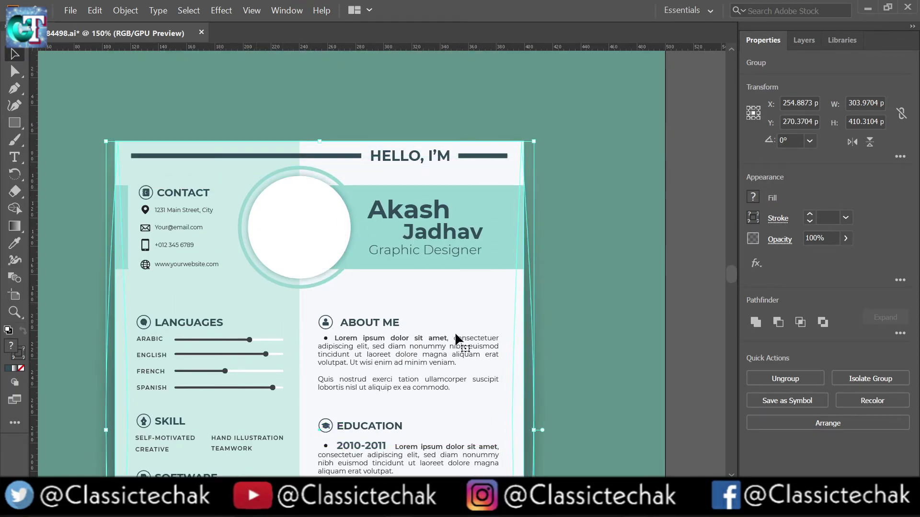
scroll(259, 400, "down", 4)
scroll(258, 400, "down", 3)
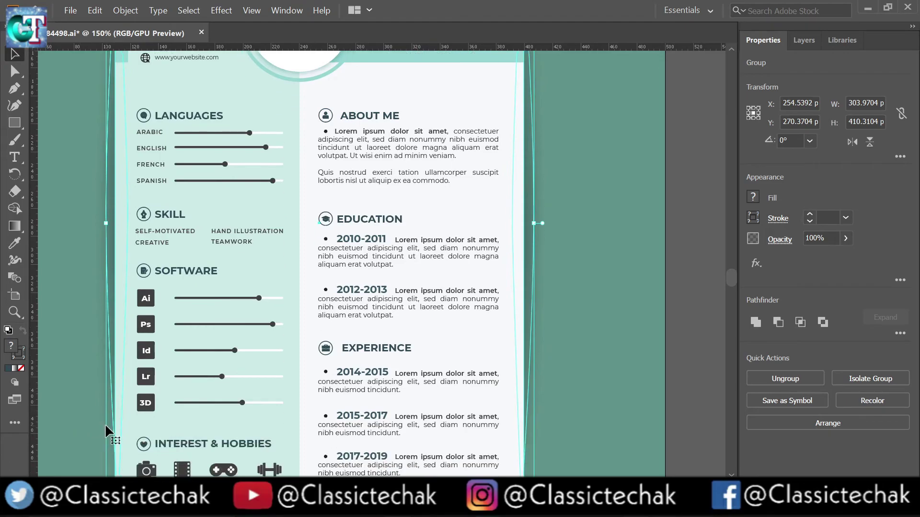
scroll(105, 423, "down", 2)
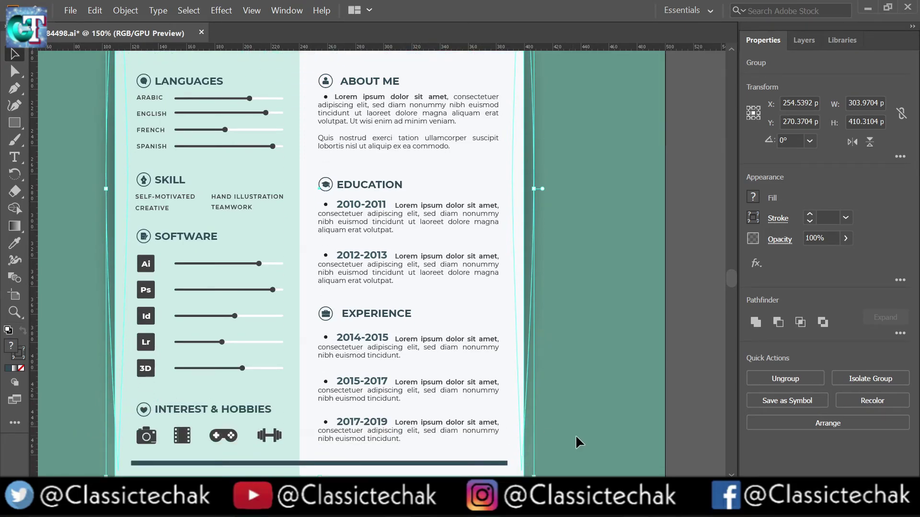
- Bring OBS Studio to the front to stop the screen recording
mouse_move(564, 335)
left_click(671, 421)
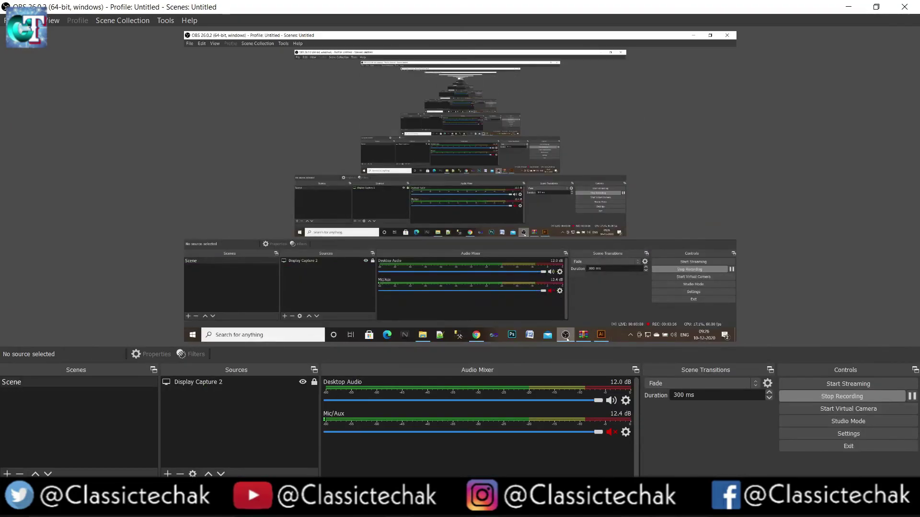